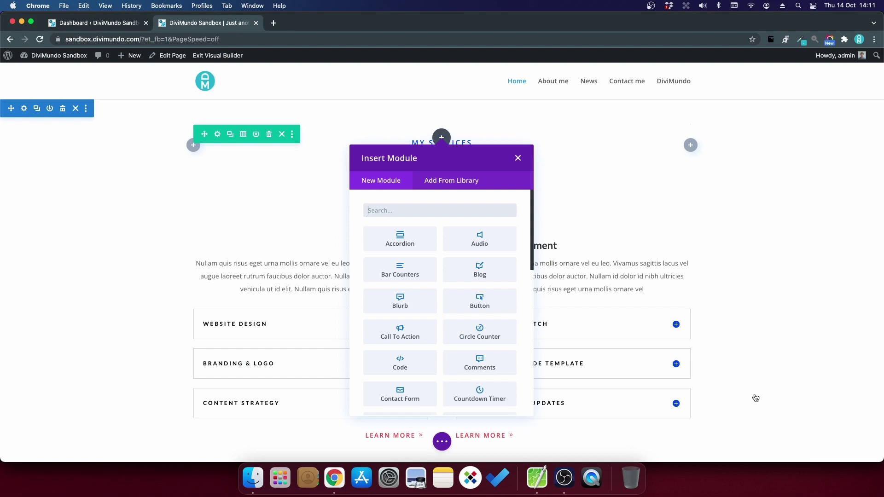
Step: Search the Insert Module list for 'text', leaving only the Text module listed
scroll(466, 294, "down", 3)
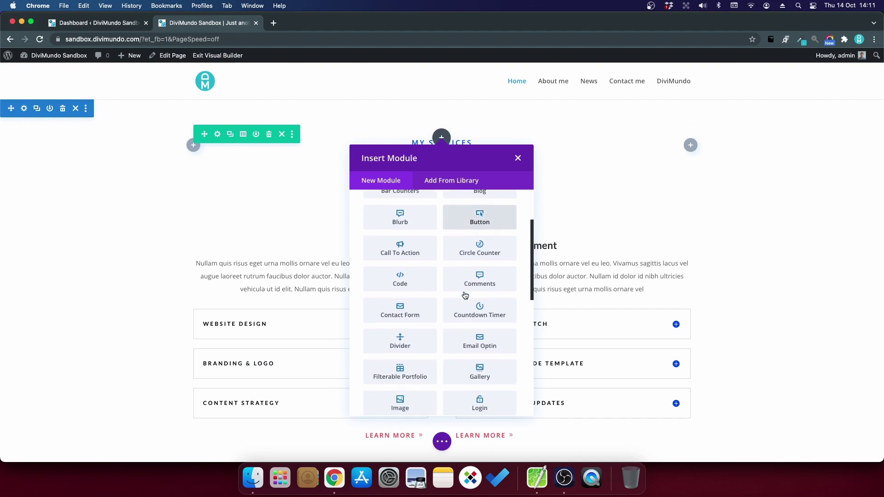
scroll(465, 296, "down", 10)
scroll(464, 294, "up", 15)
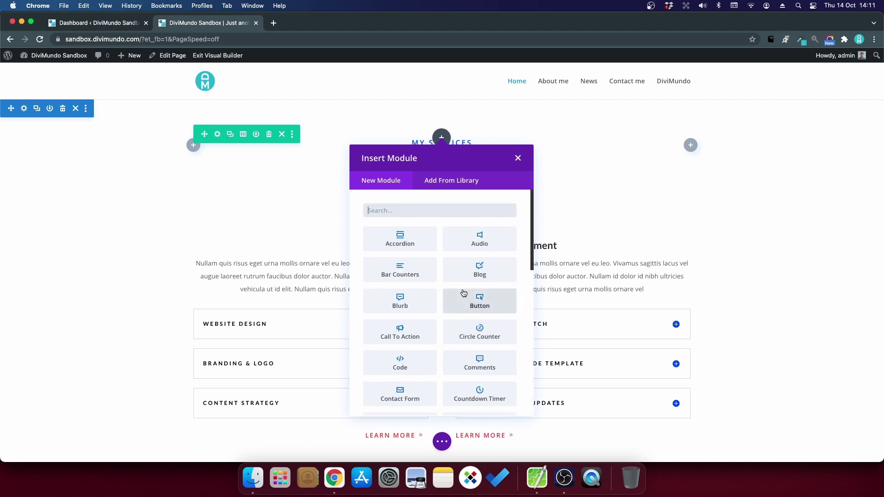
type("text")
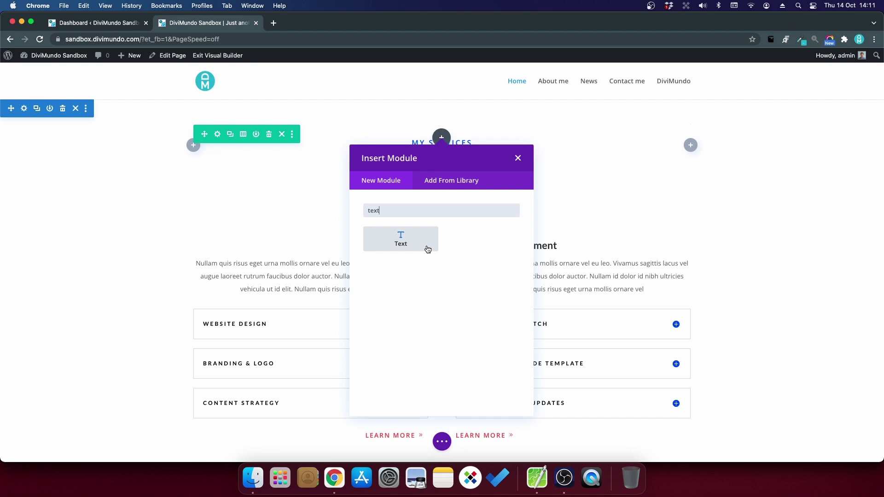
Step: Close the module list and open Divi's Role Editor from the WordPress dashboard
left_click(427, 250)
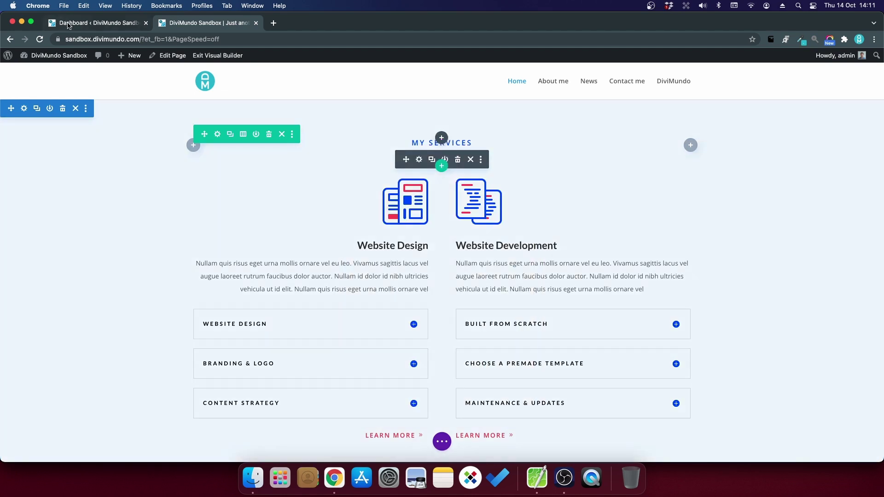
left_click(68, 23)
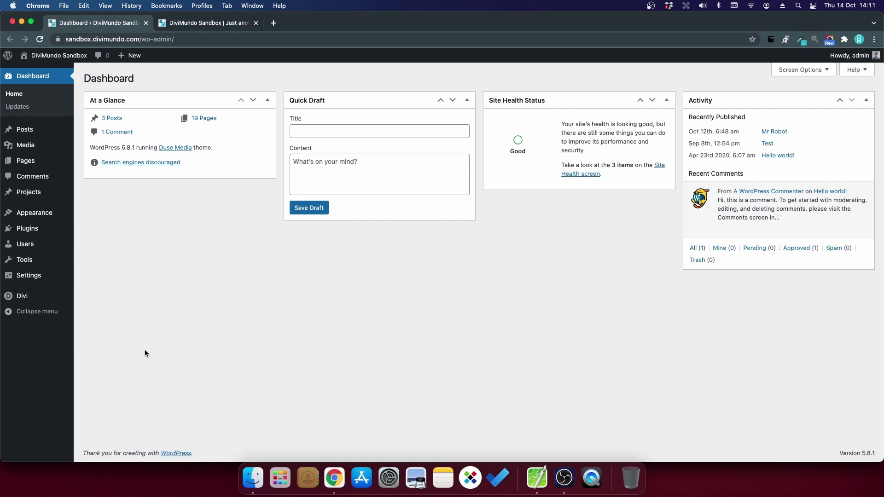
mouse_move(53, 299)
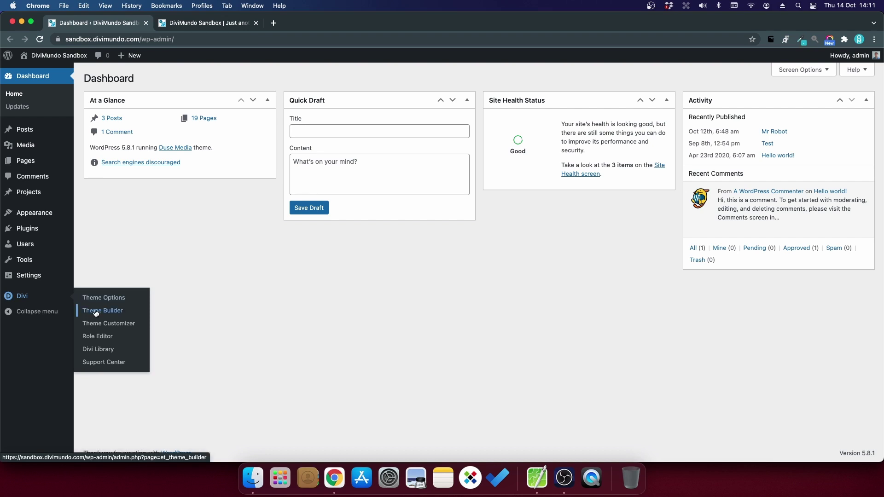
left_click(113, 340)
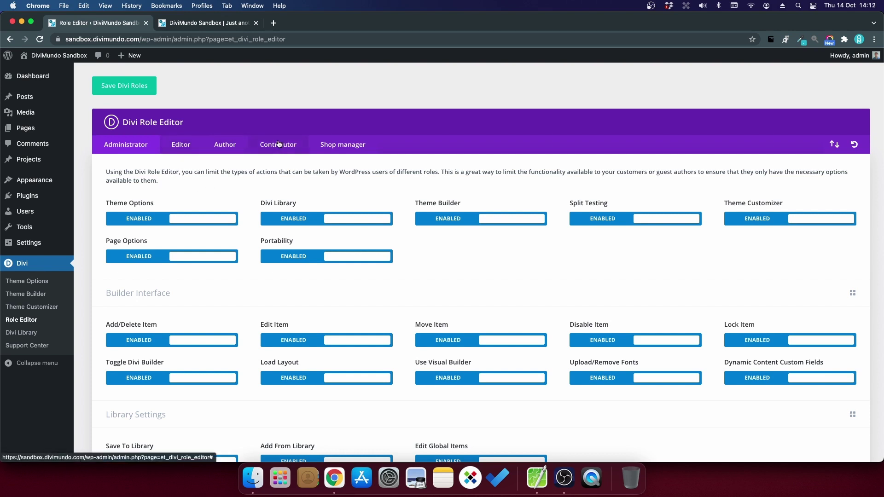
left_click(181, 144)
left_click(220, 147)
left_click(98, 147)
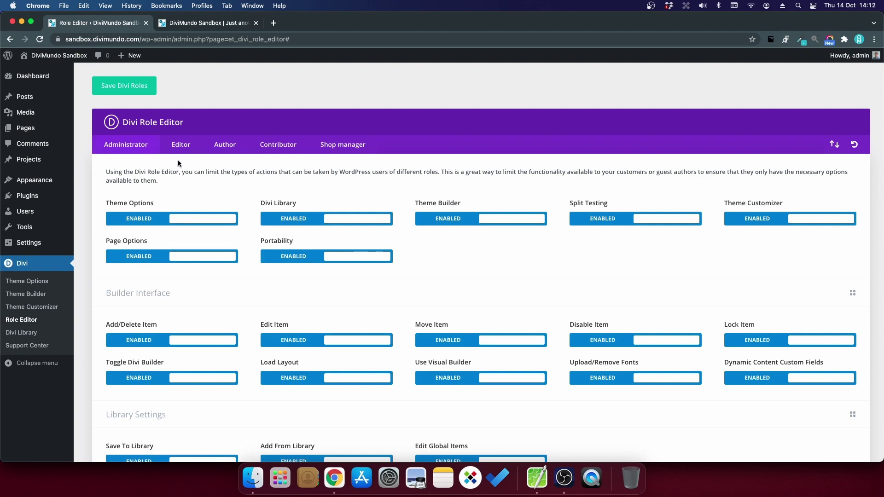
Step: Disable Accordion, Audio, Bar Counters, Blog, Code, Circle Counter and six Fullwidth modules for Administrators
scroll(217, 237, "down", 10)
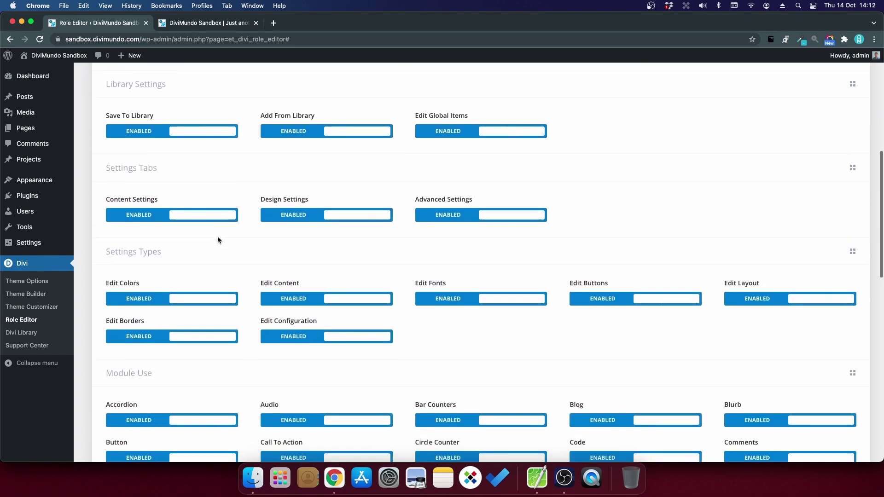
scroll(216, 237, "down", 5)
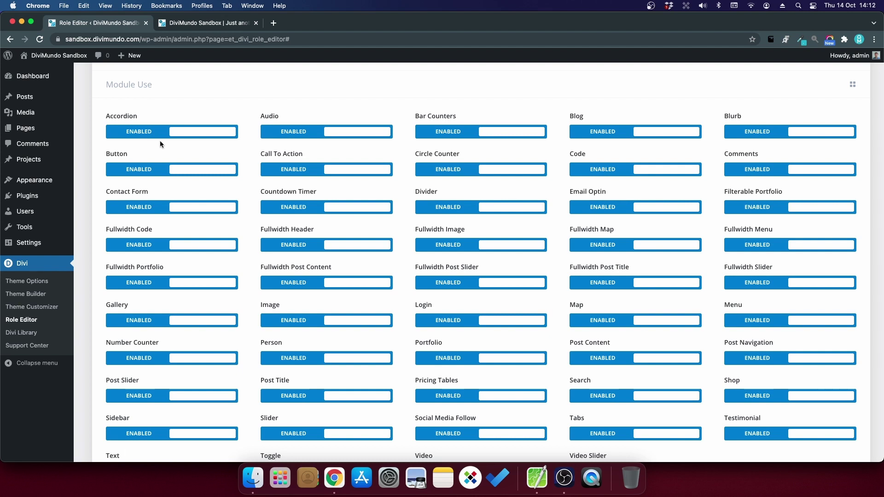
left_click(139, 135)
left_click(289, 130)
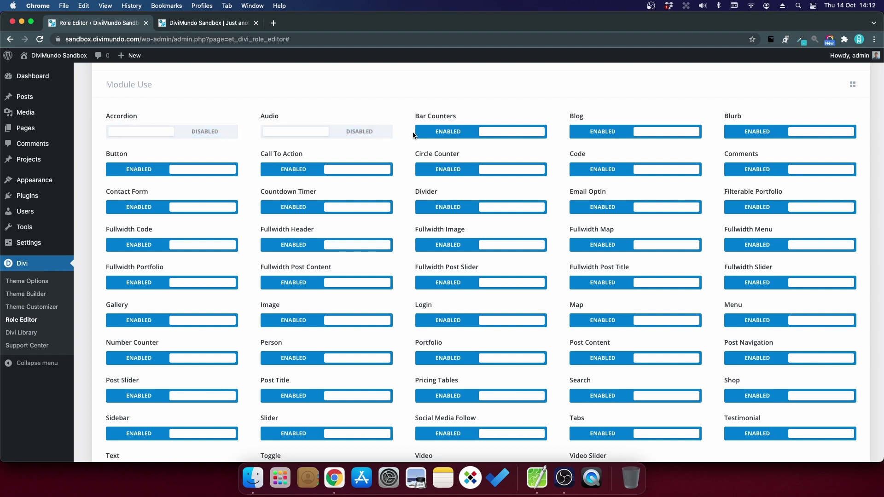
left_click(430, 138)
left_click(587, 135)
left_click(586, 170)
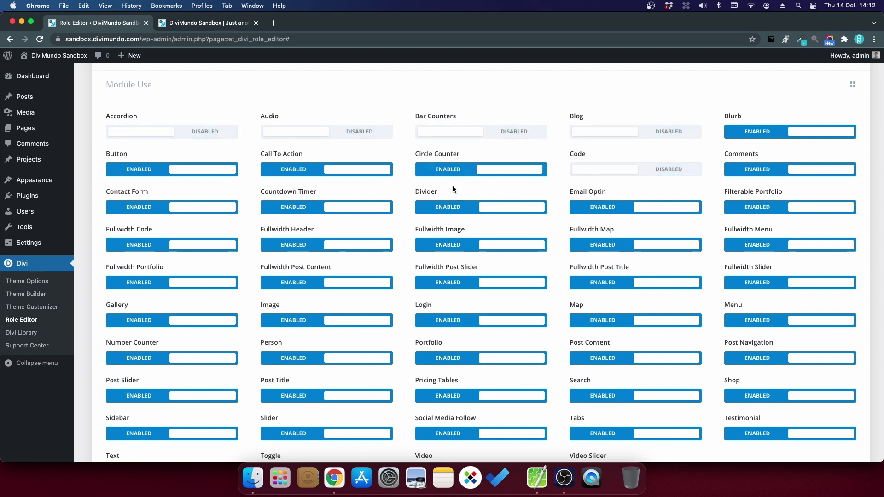
left_click(453, 170)
left_click(456, 245)
left_click(295, 245)
left_click(181, 245)
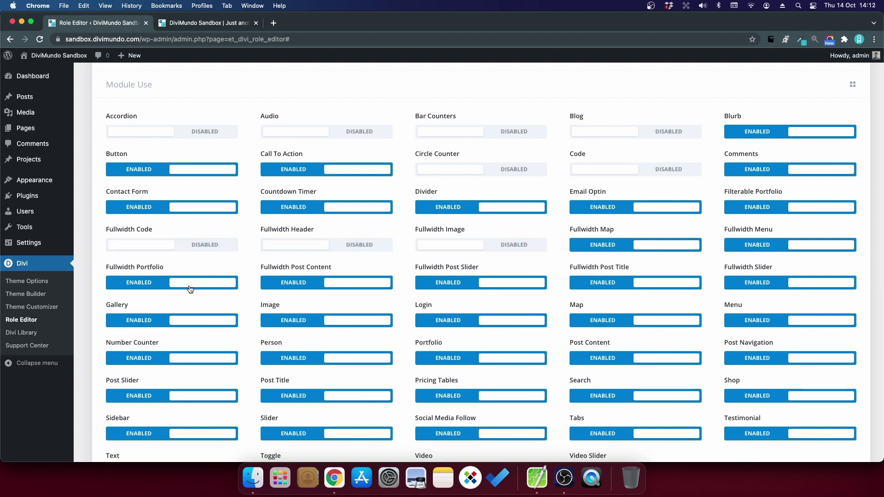
left_click(187, 286)
left_click(377, 285)
left_click(506, 285)
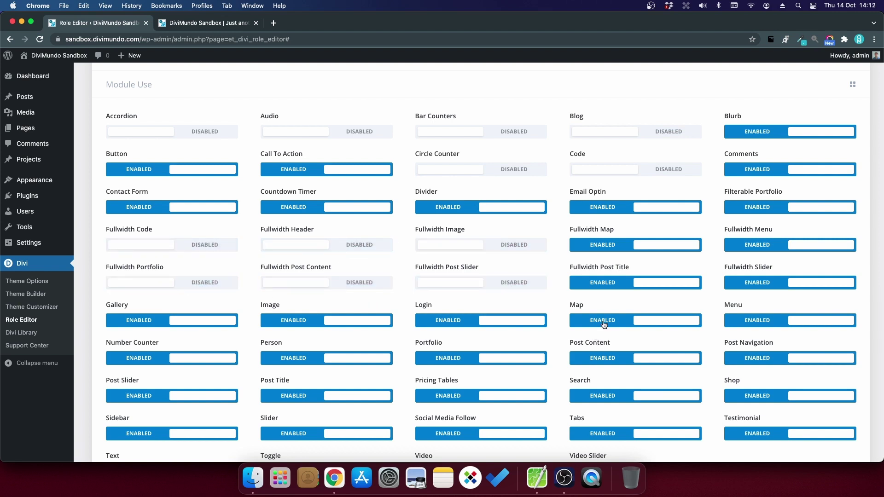
Step: Disable Map, Fullwidth Post Title, Fullwidth Menu, Filterable Portfolio, Comments, Image, Gallery, Person, Pricing Tables, Search and Login
left_click(603, 323)
left_click(691, 283)
left_click(781, 250)
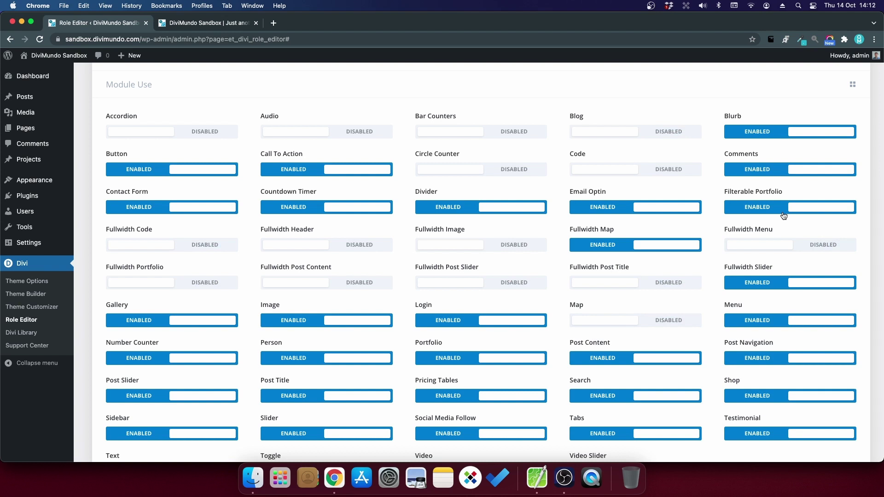
left_click(784, 209)
left_click(785, 170)
left_click(291, 325)
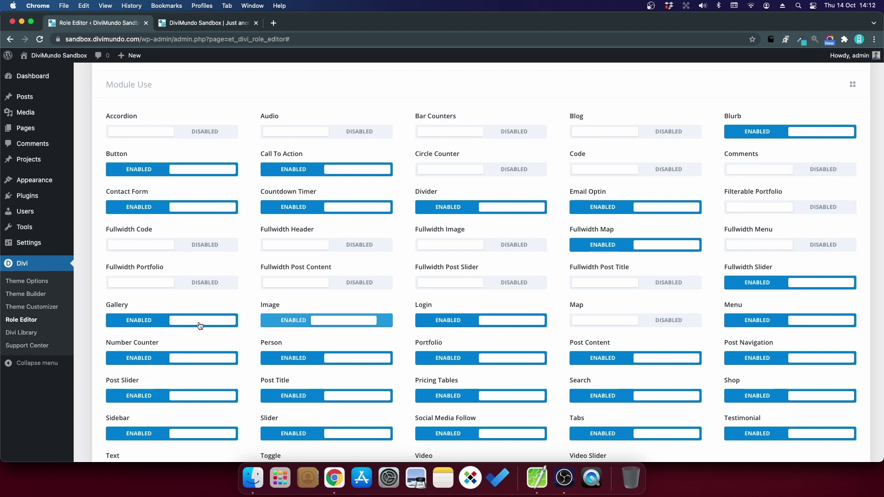
left_click(186, 325)
left_click(292, 361)
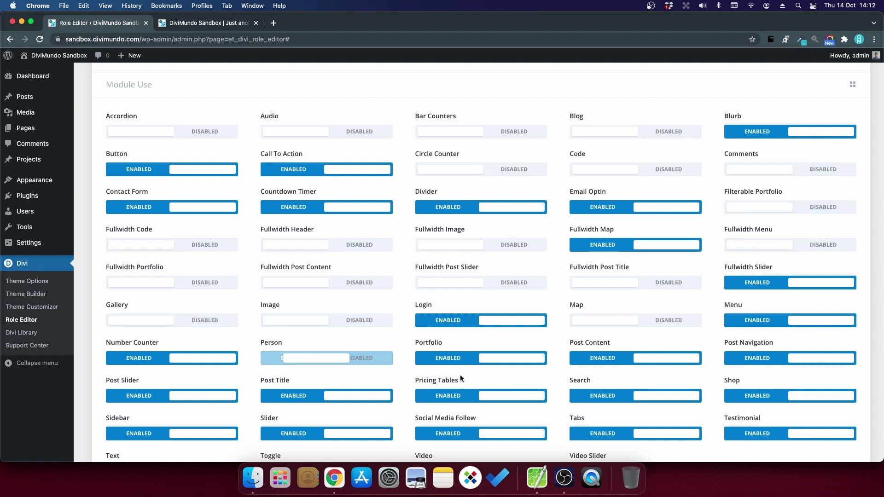
left_click(480, 395)
left_click(604, 396)
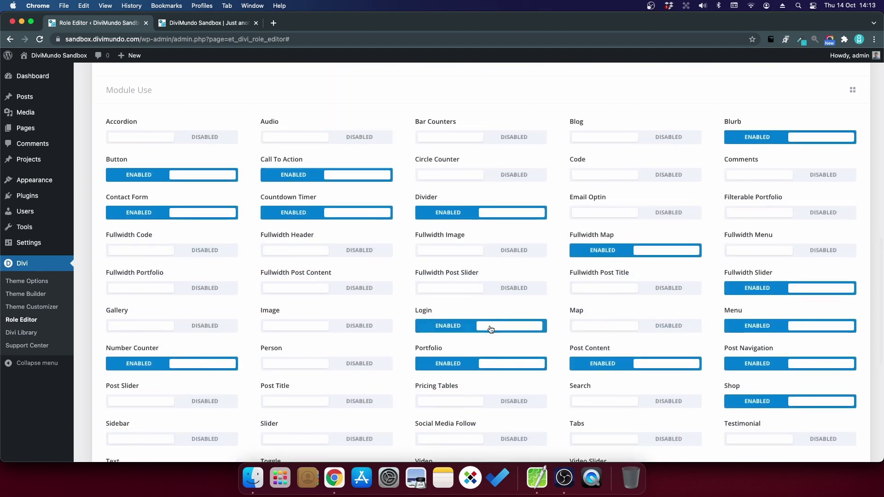
left_click(482, 327)
scroll(566, 362, "up", 15)
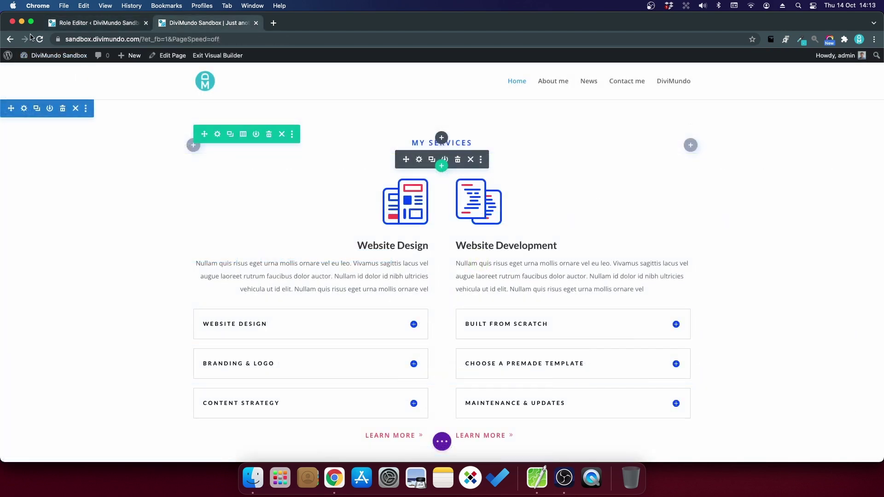
Step: Reload the builder and open Insert Module for the My Services row, now listing fewer modules
left_click(40, 40)
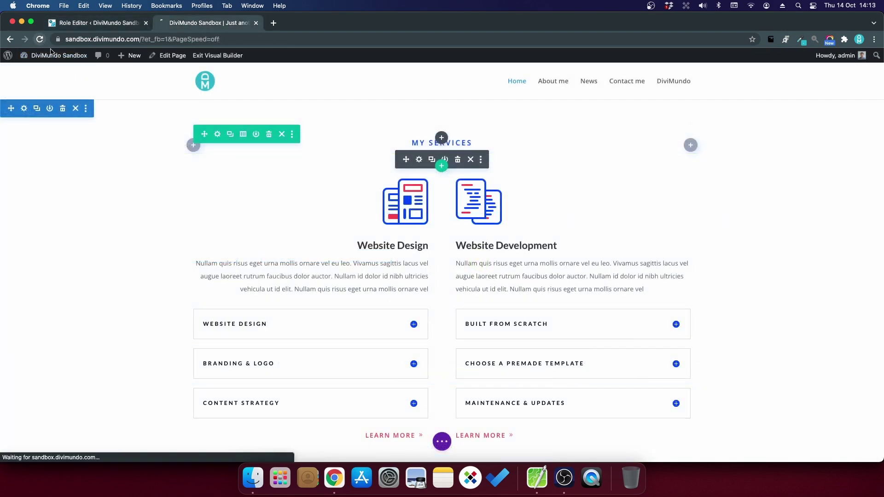
left_click(492, 184)
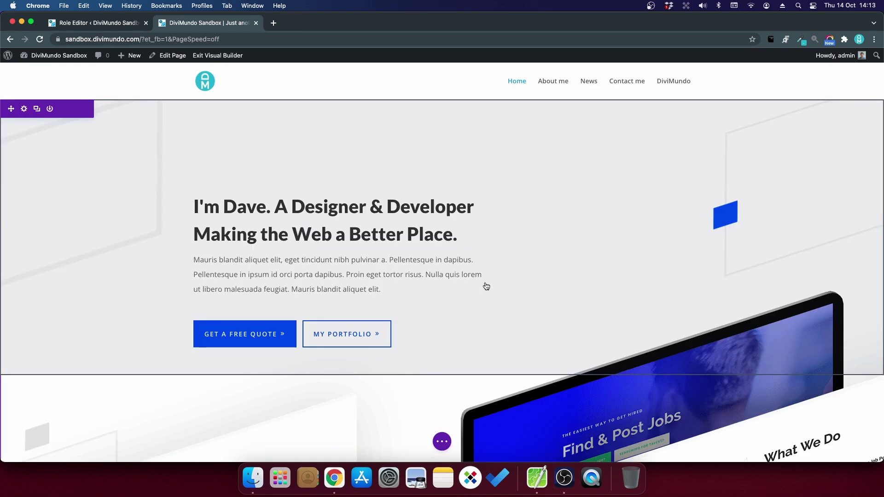
scroll(436, 263, "down", 10)
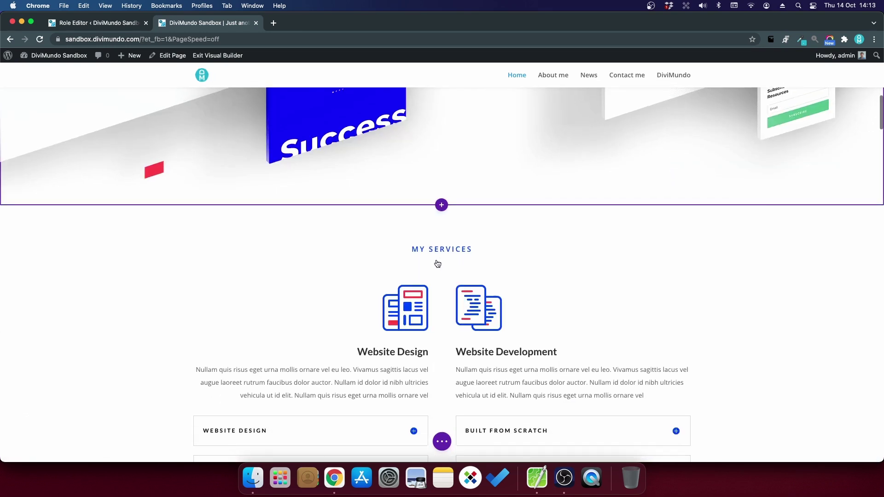
mouse_move(442, 253)
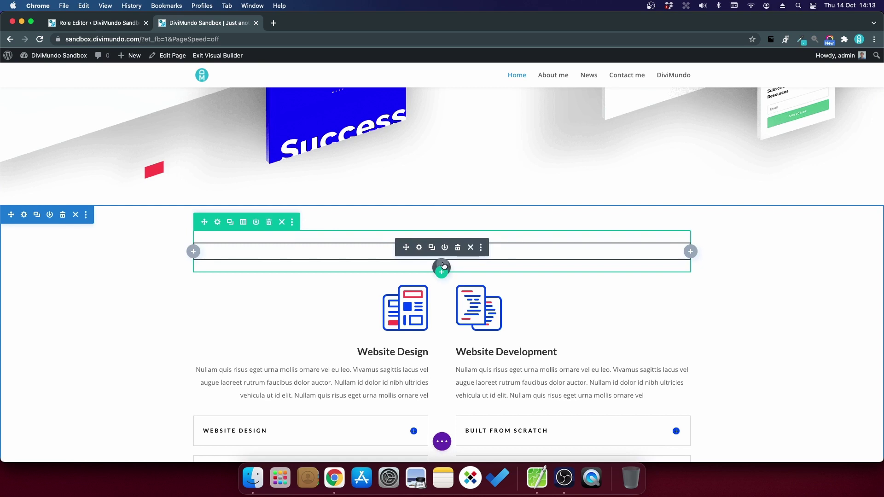
left_click(444, 267)
scroll(443, 262, "down", 3)
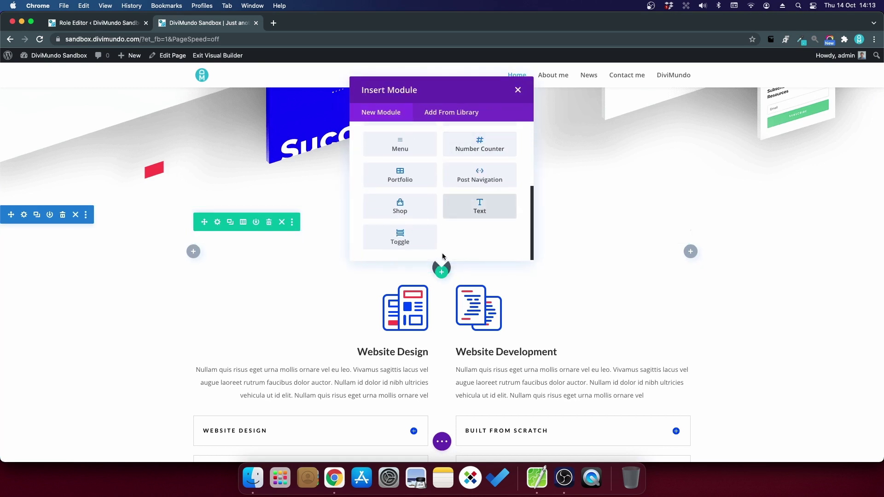
scroll(443, 257, "up", 3)
scroll(443, 257, "down", 5)
Step: Search modules for 'text', revealing many Supreme text modules besides Text, then close the picker
scroll(443, 257, "up", 5)
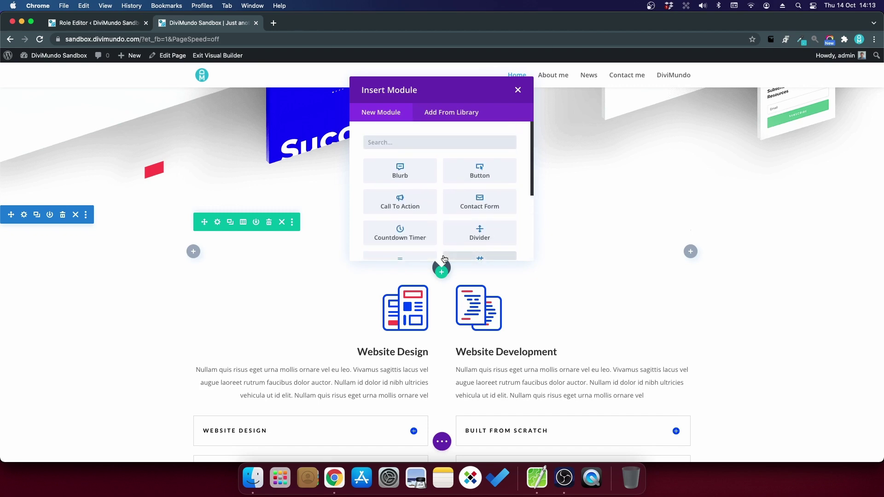
scroll(445, 258, "down", 3)
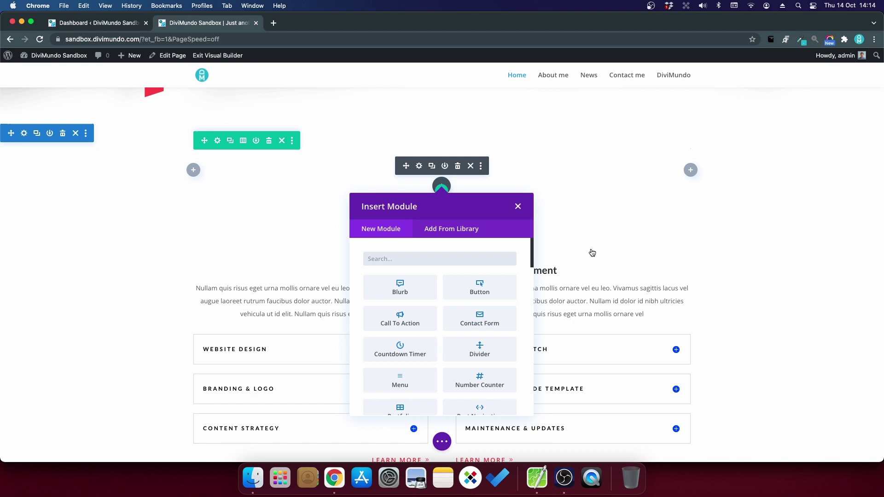
type("text")
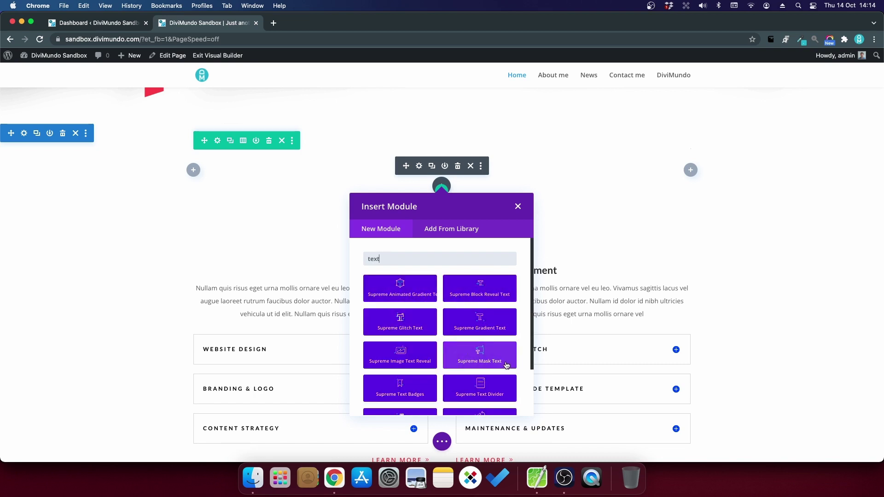
scroll(489, 357, "down", 2)
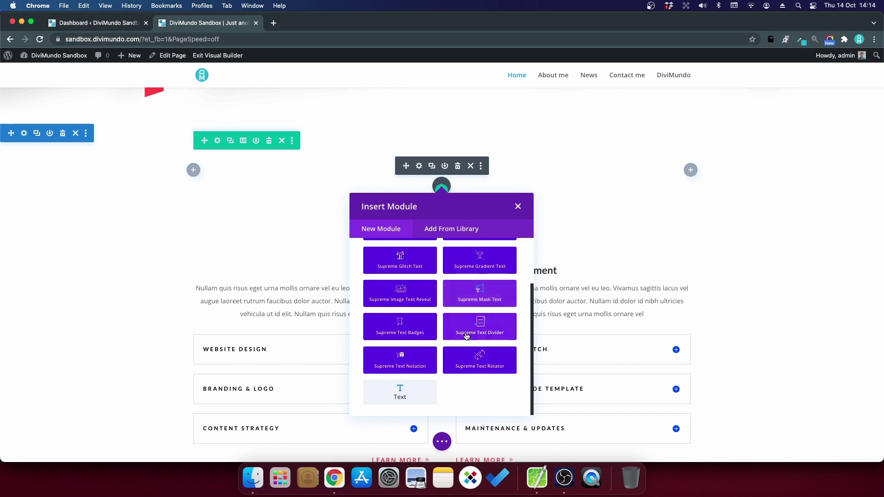
scroll(470, 343, "up", 2)
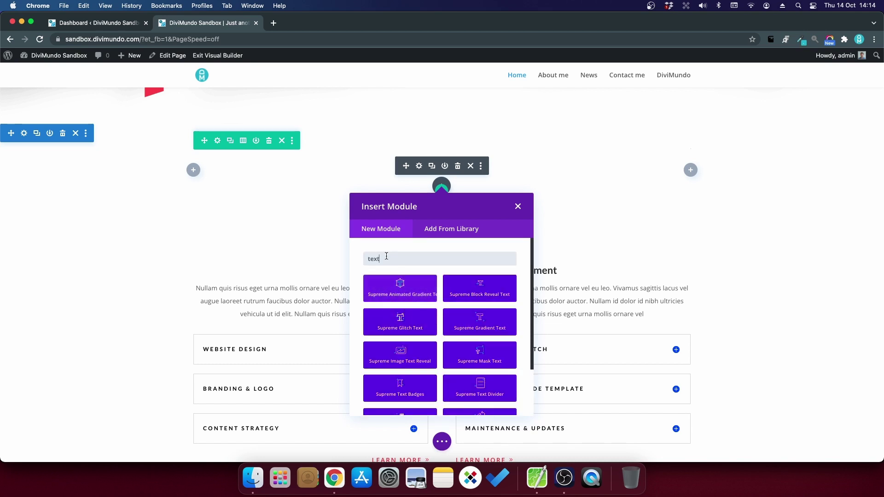
scroll(396, 300, "down", 2)
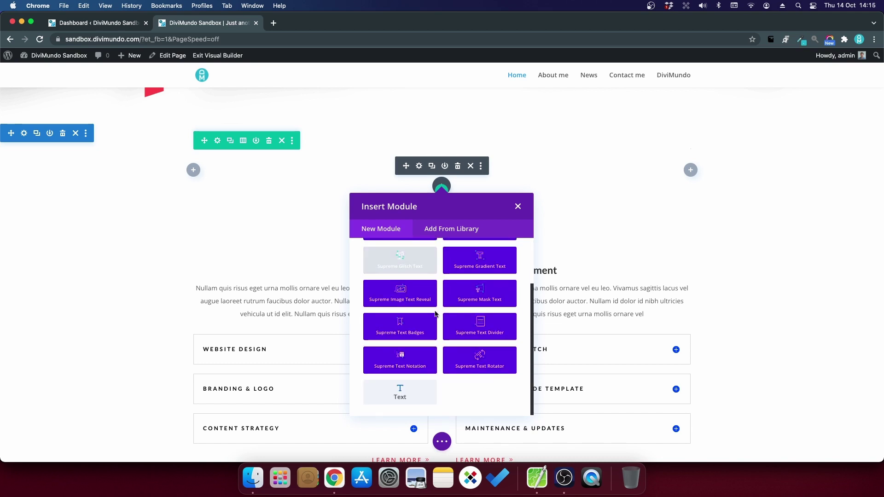
left_click(517, 207)
Step: Return to the dashboard, open Divi Role Editor and scroll down to the Supreme module toggles
left_click(116, 25)
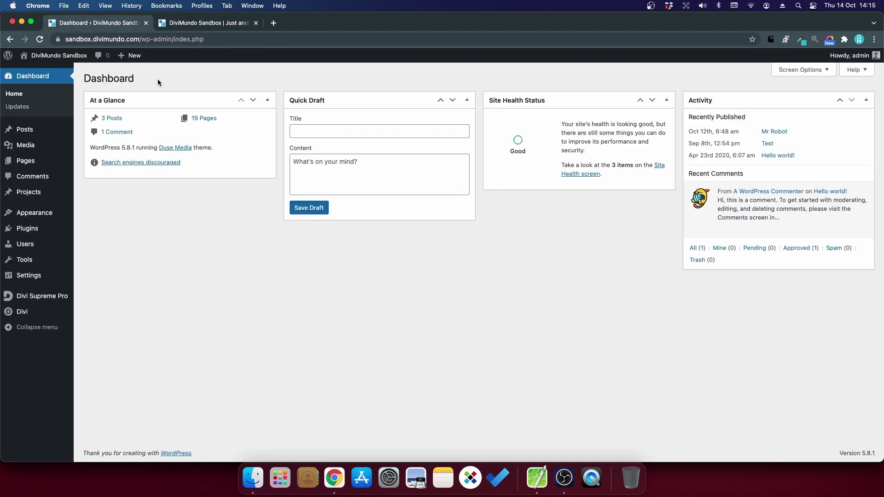
mouse_move(44, 313)
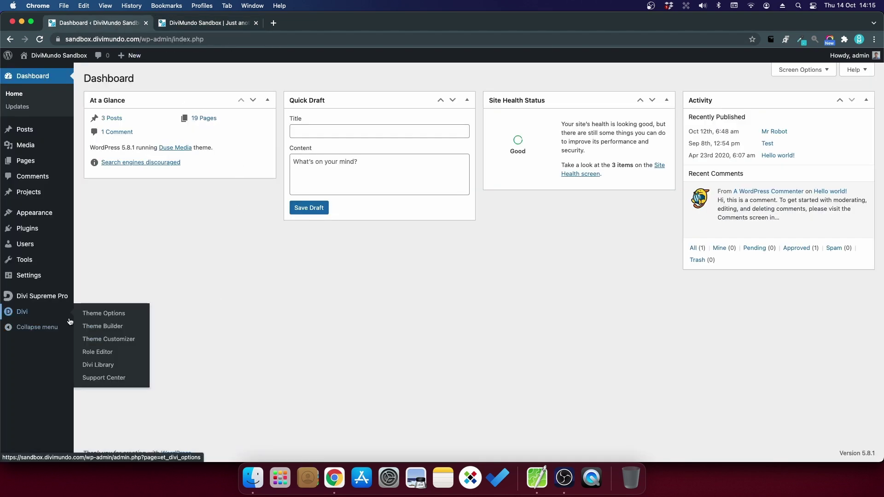
left_click(92, 351)
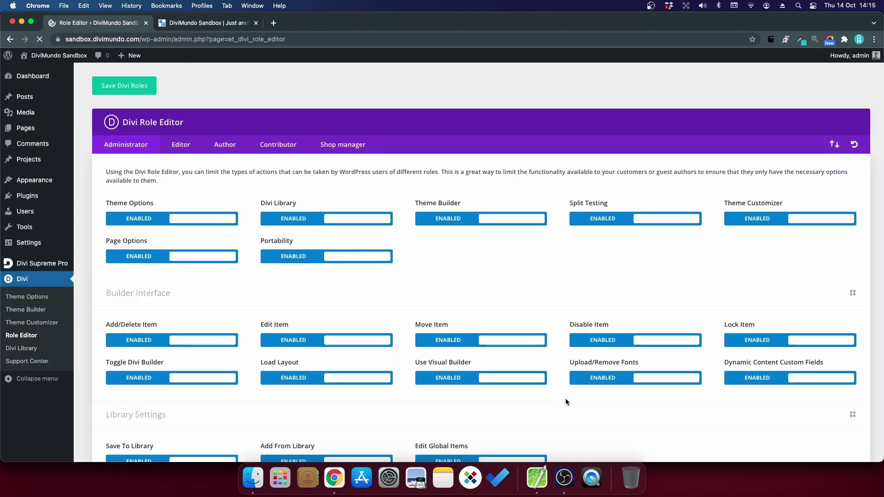
scroll(327, 271, "down", 12)
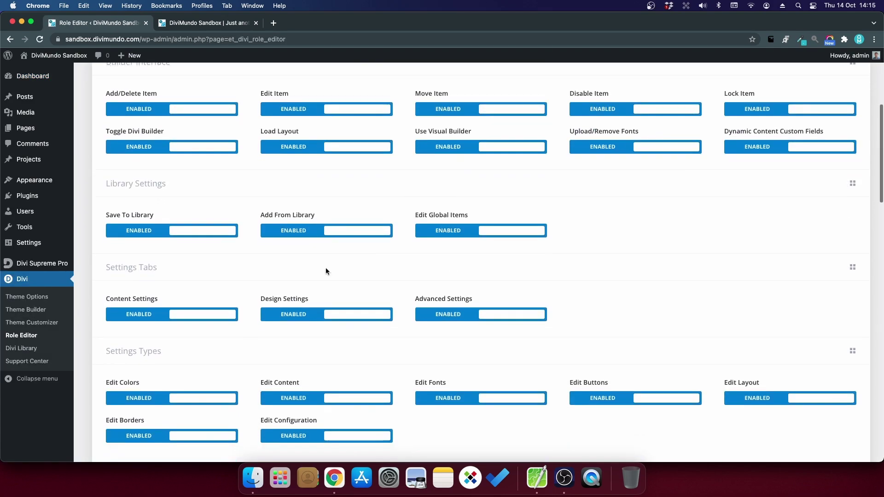
scroll(341, 268, "down", 5)
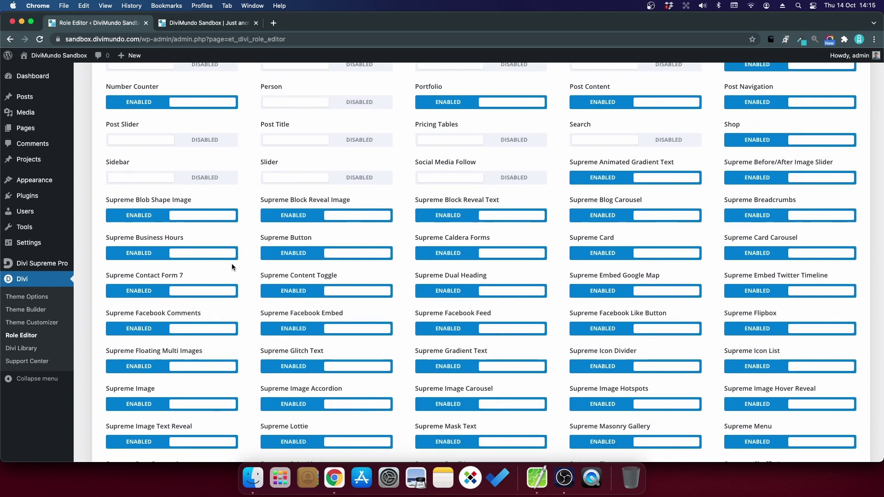
Step: Disable Supreme Blob Shape Image, Block Reveal Image/Text, Blog Carousel, Breadcrumbs, Card, Card Carousel, Caldera Forms, Button, Business Hours, Contact Form 7
left_click(139, 216)
left_click(326, 219)
left_click(456, 219)
left_click(617, 217)
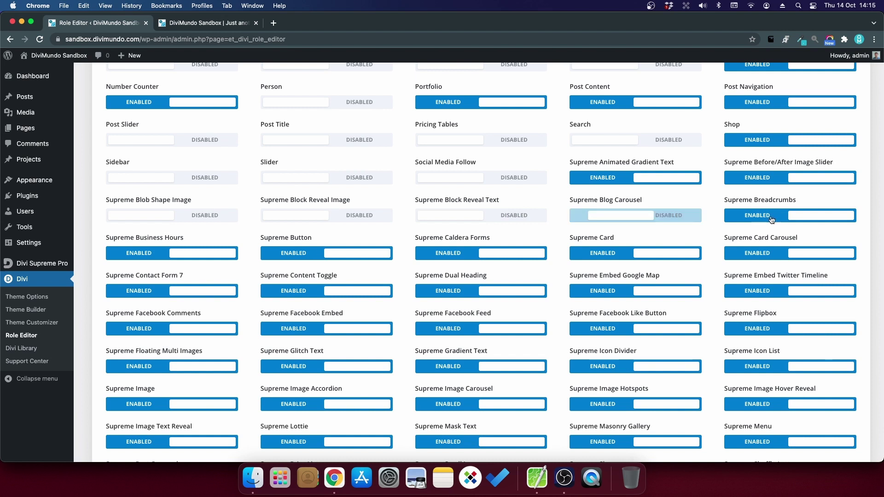
left_click(772, 219)
left_click(757, 258)
left_click(604, 254)
left_click(493, 259)
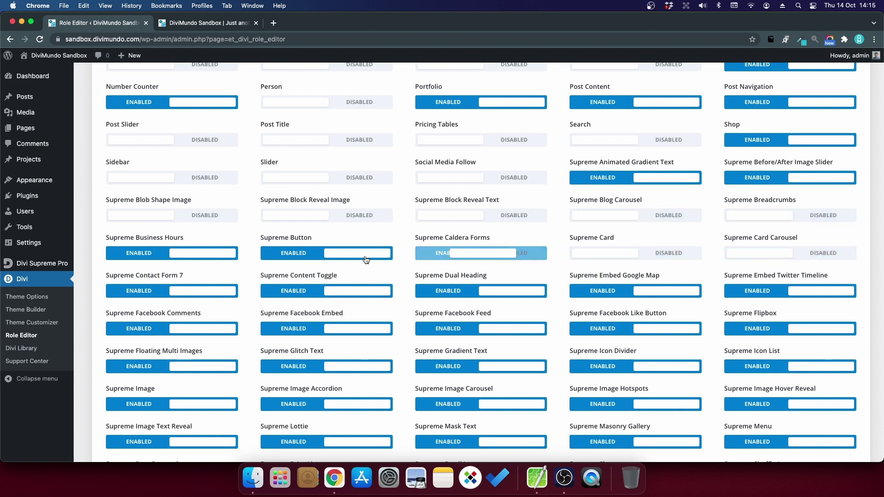
left_click(362, 258)
left_click(190, 256)
left_click(211, 297)
Step: Disable Supreme Facebook modules, Flipbox, Icon List, Icon Divider, Gradient Text, Floating Multi Images, Image Text Reveal, Lottie, Mask Text, then save roles
left_click(328, 338)
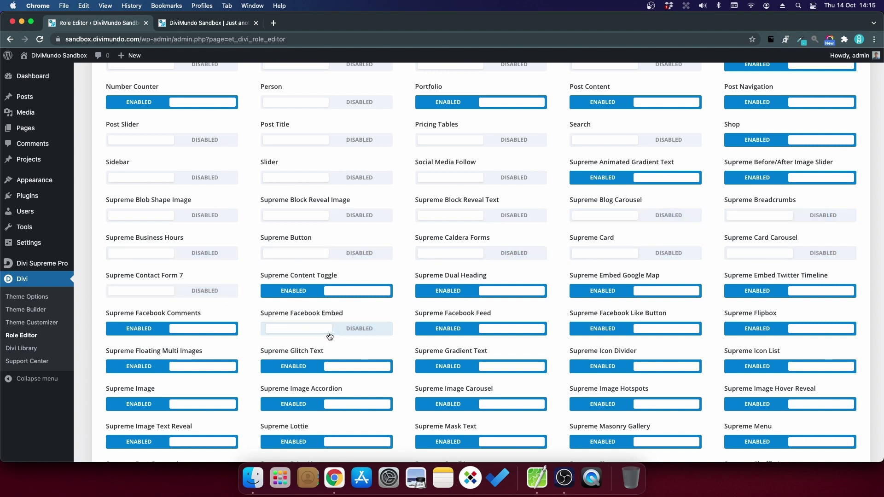
left_click(534, 330)
left_click(613, 330)
left_click(764, 330)
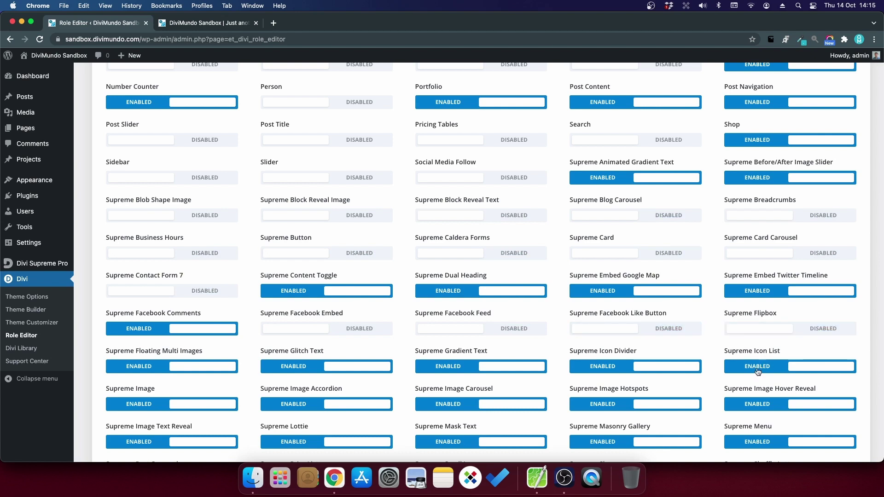
left_click(758, 371)
left_click(665, 375)
left_click(476, 374)
left_click(201, 371)
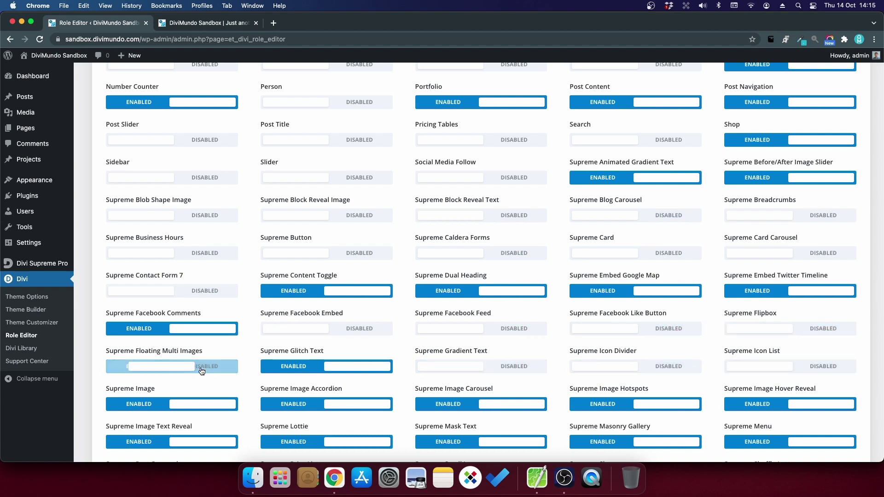
scroll(202, 371, "down", 2)
left_click(222, 352)
left_click(382, 351)
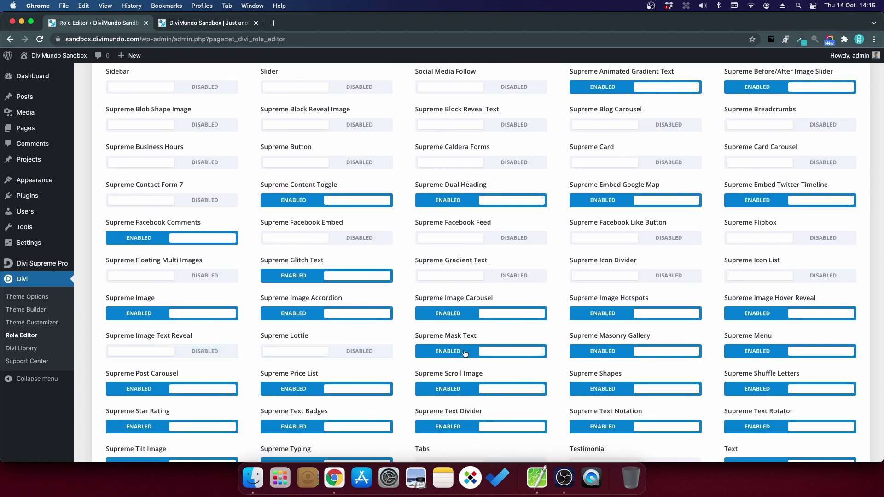
left_click(466, 352)
scroll(790, 319, "up", 7)
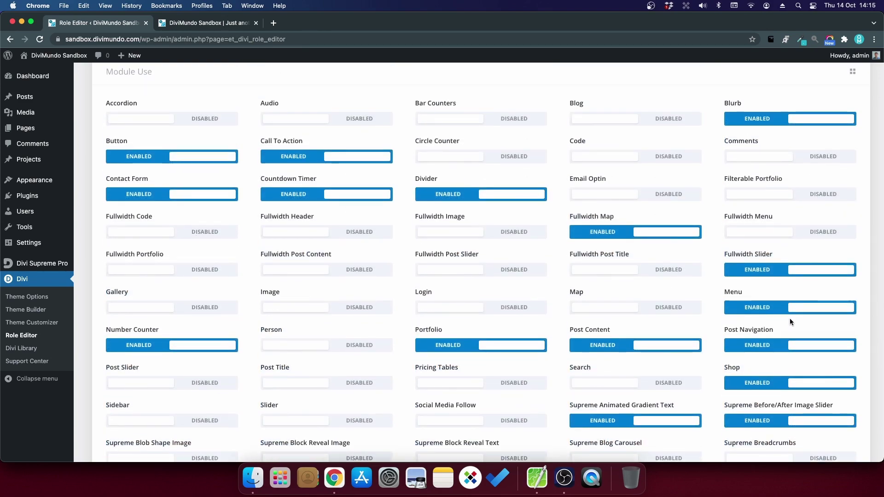
scroll(589, 279, "up", 15)
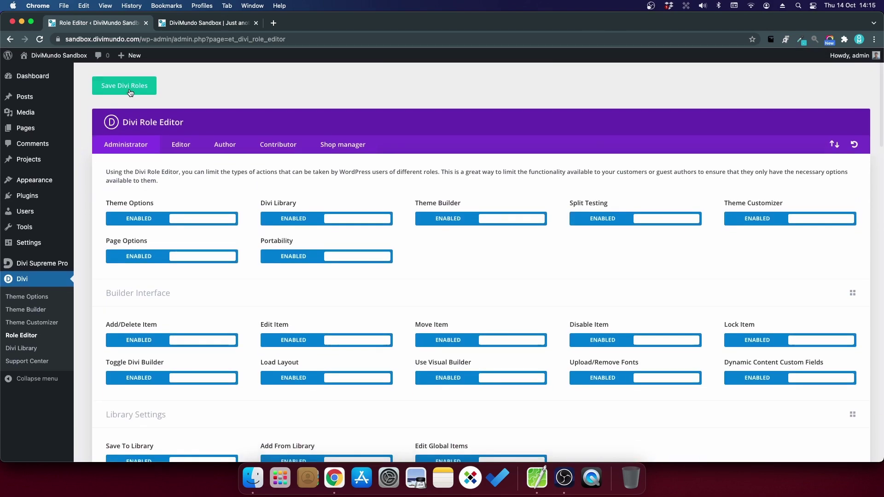
left_click(130, 92)
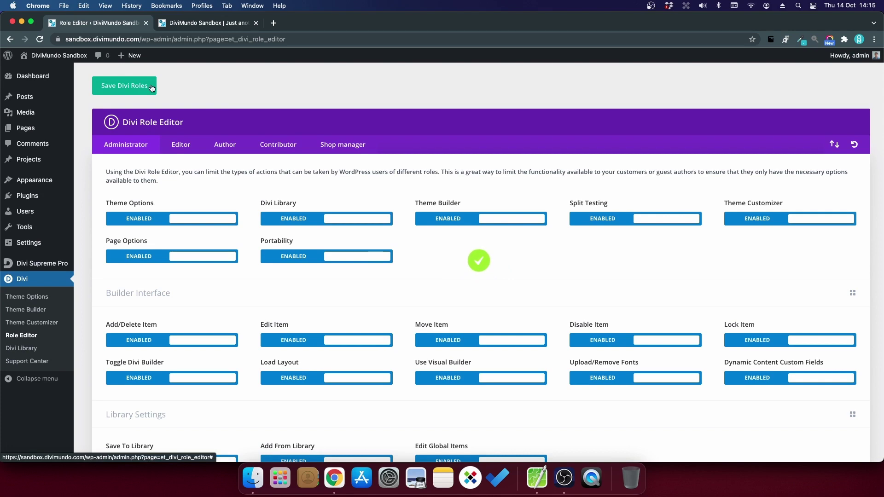
Step: Reload the Visual Builder and search the empty row's module picker for 'text', yielding four modules
key("ctrl+Tab")
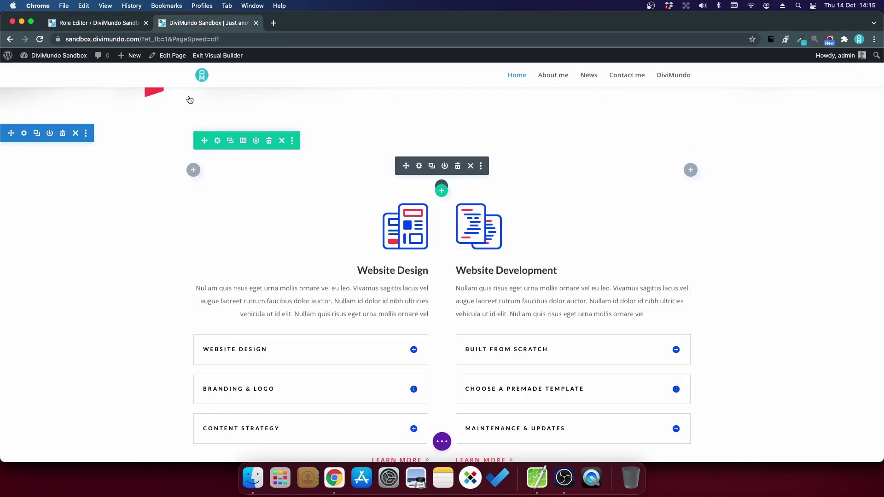
left_click(40, 41)
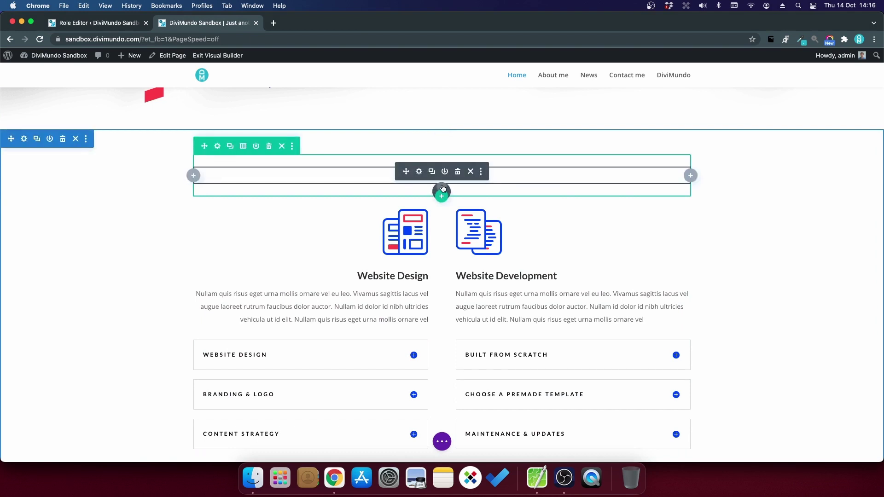
left_click(442, 190)
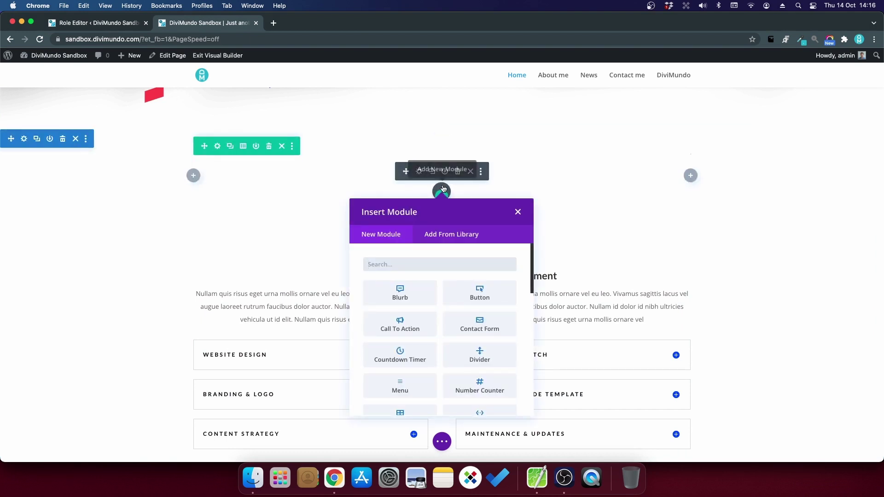
type("text")
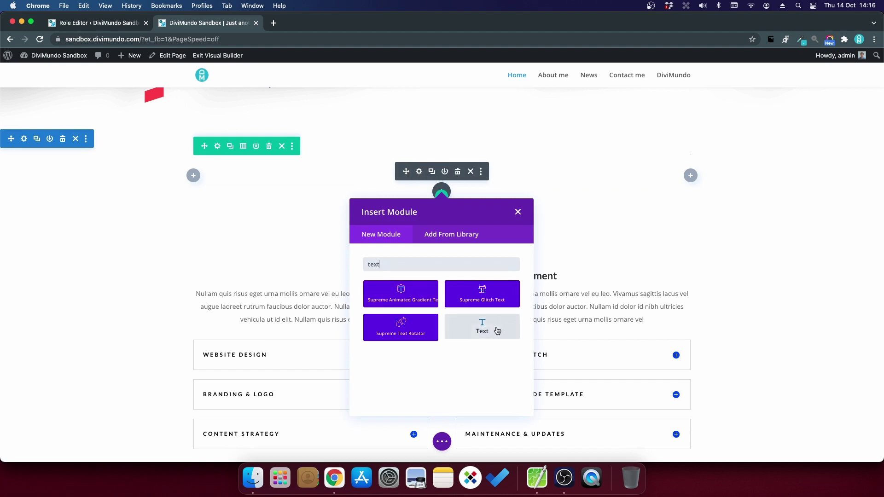